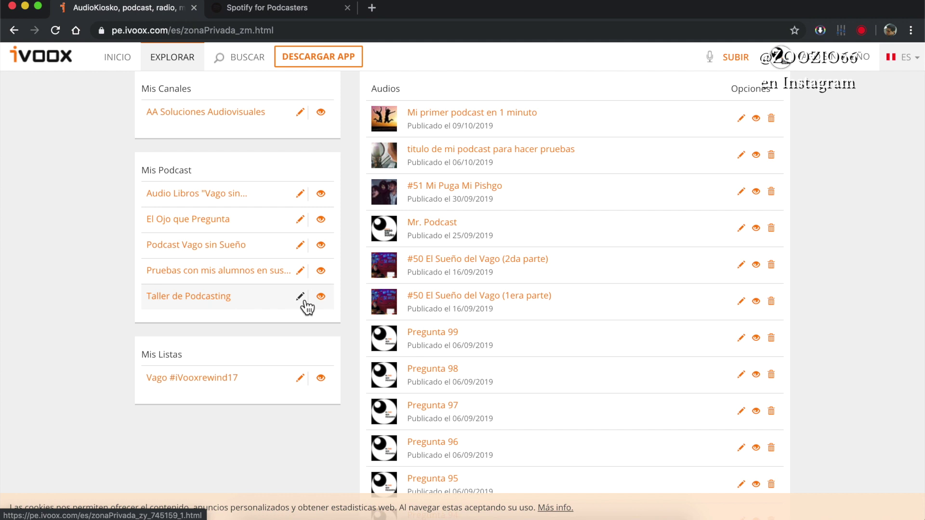
- Open the Taller de Podcasting settings in iVoox, check its name and leave the channel choices unchanged
left_click(302, 303)
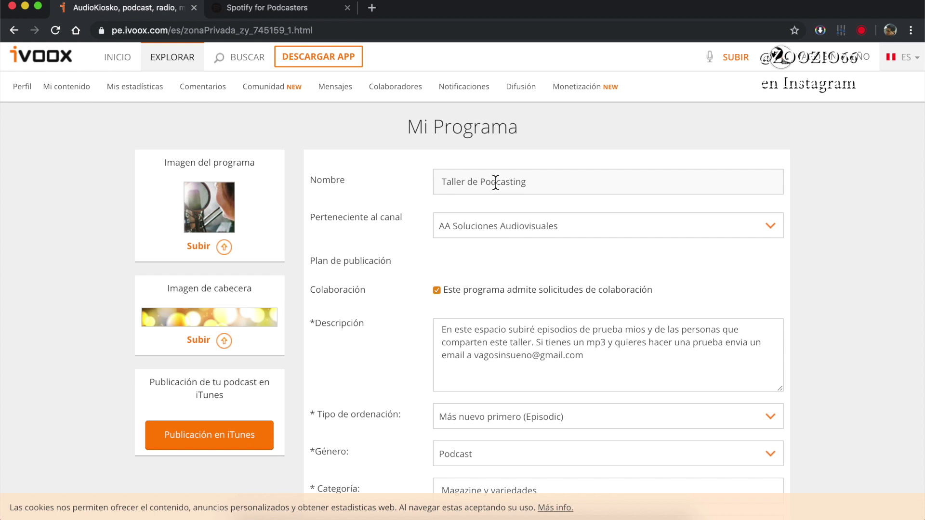
triple_click(489, 182)
left_click(562, 182)
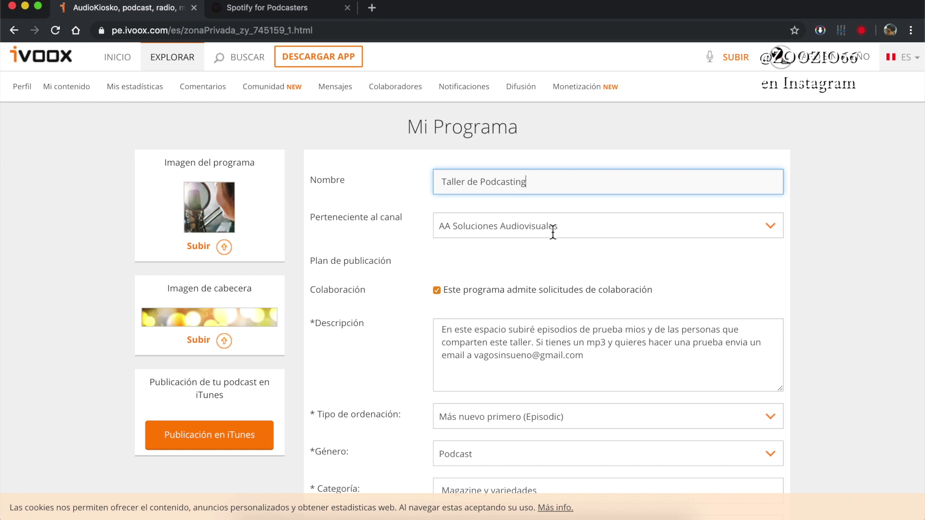
left_click(571, 230)
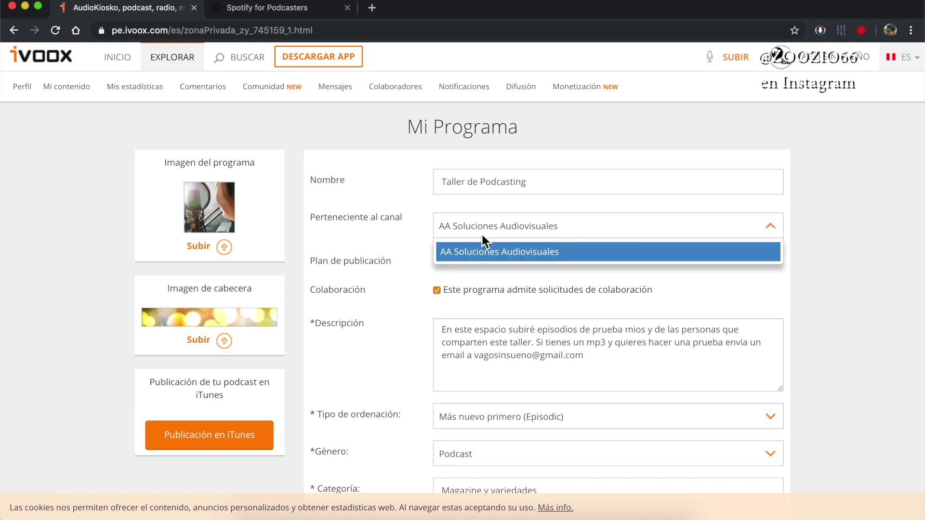
left_click(887, 210)
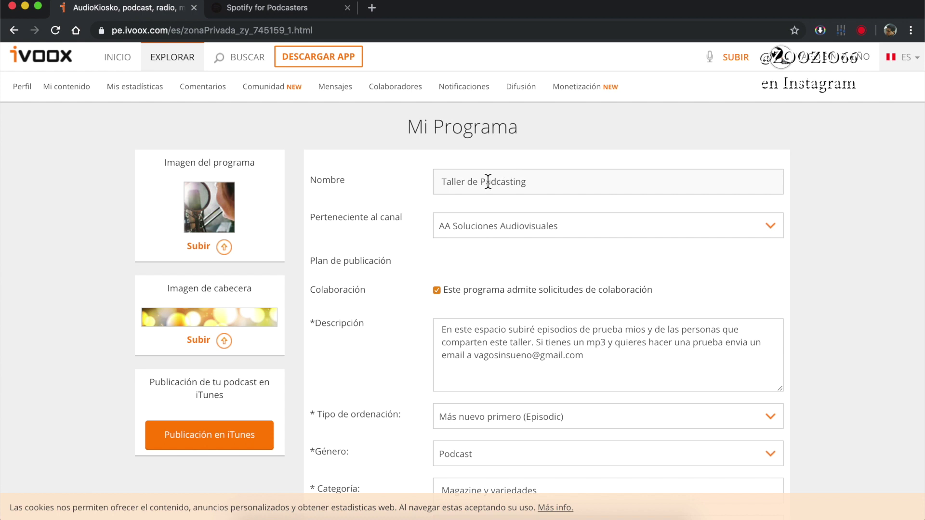
left_click(542, 185)
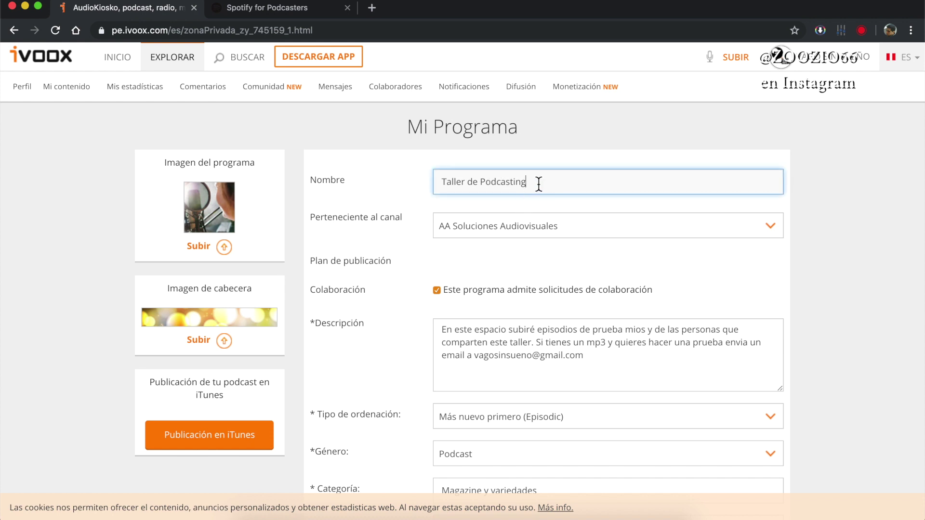
scroll(424, 209, "down", 5)
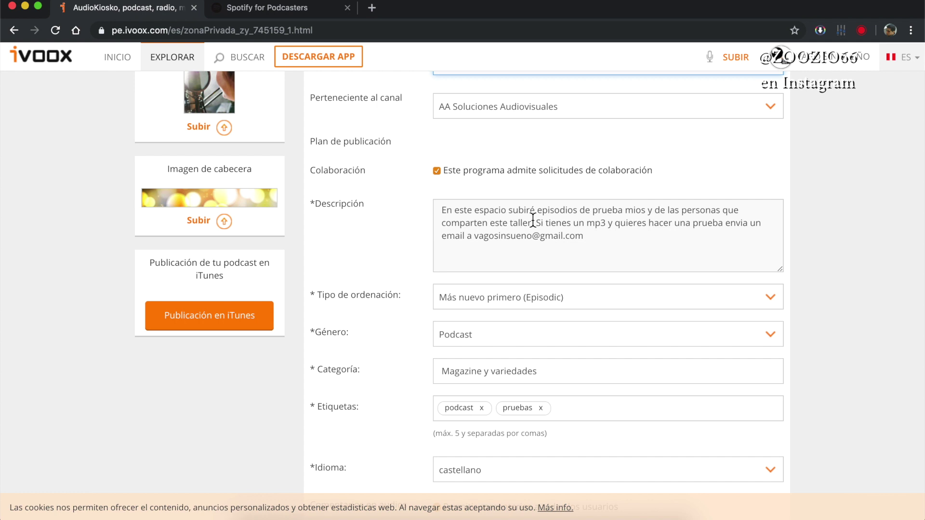
- Leave the episode ordering unchanged and set the podcast category to Marketing y estrategia
scroll(533, 221, "down", 5)
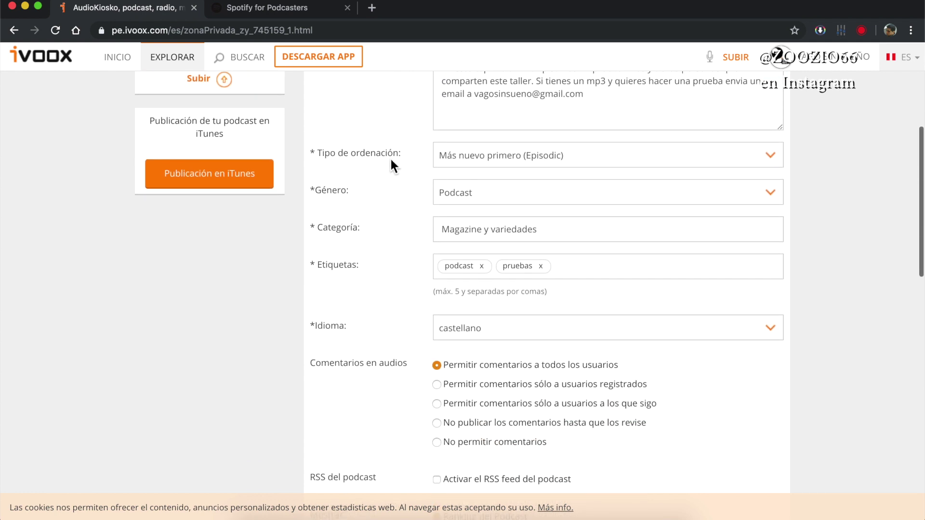
left_click(770, 156)
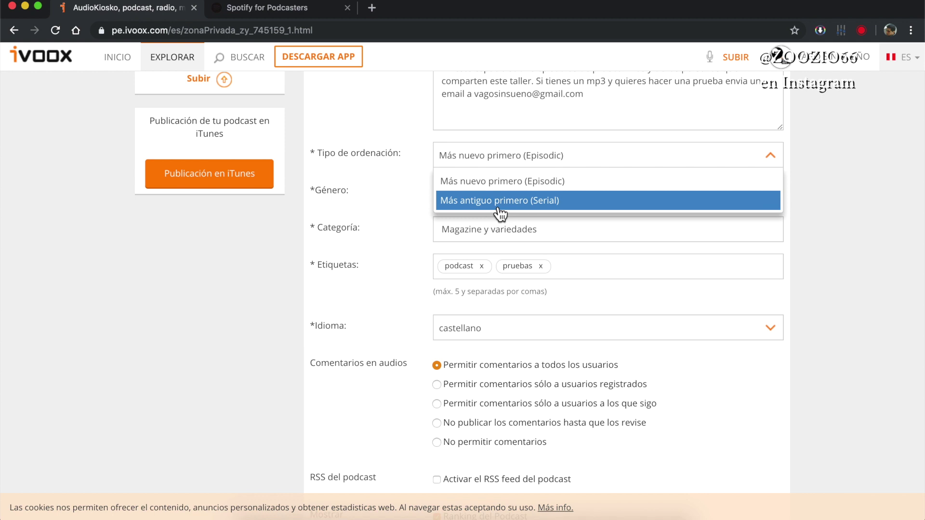
left_click(379, 189)
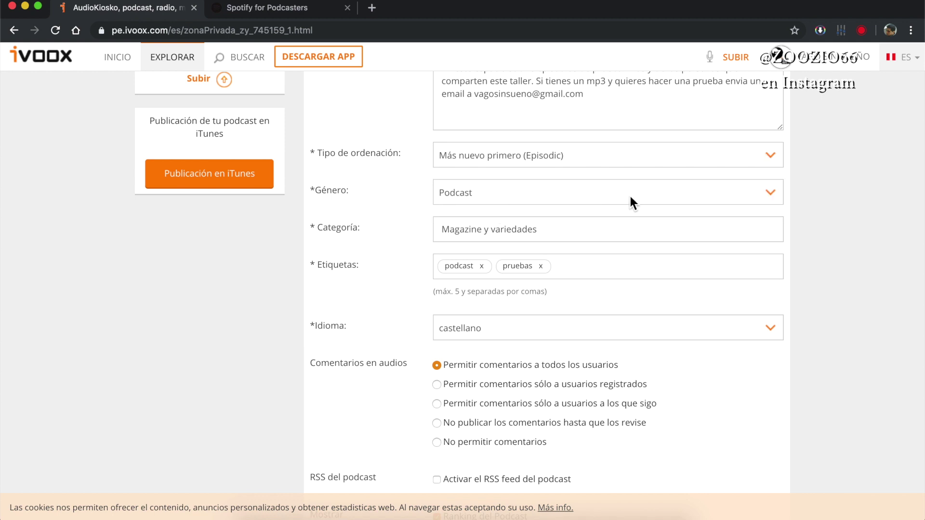
left_click(516, 229)
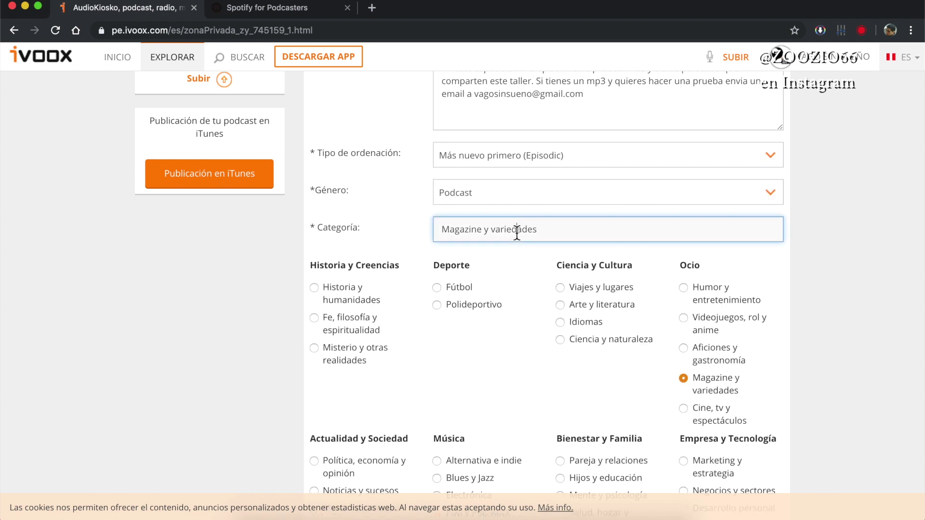
left_click(808, 228)
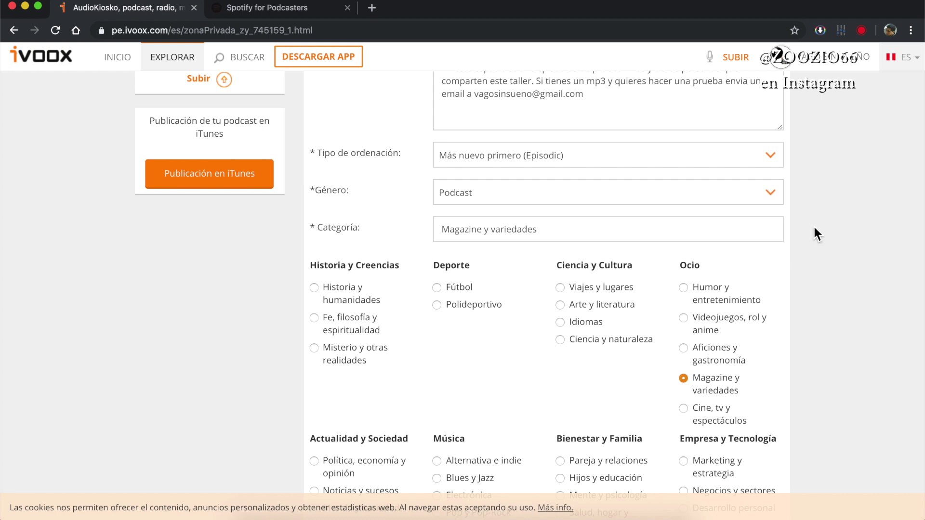
left_click(708, 461)
- Paste the tags podcasting, peru and produccion de podcast into Etiquetas
scroll(514, 222, "down", 1)
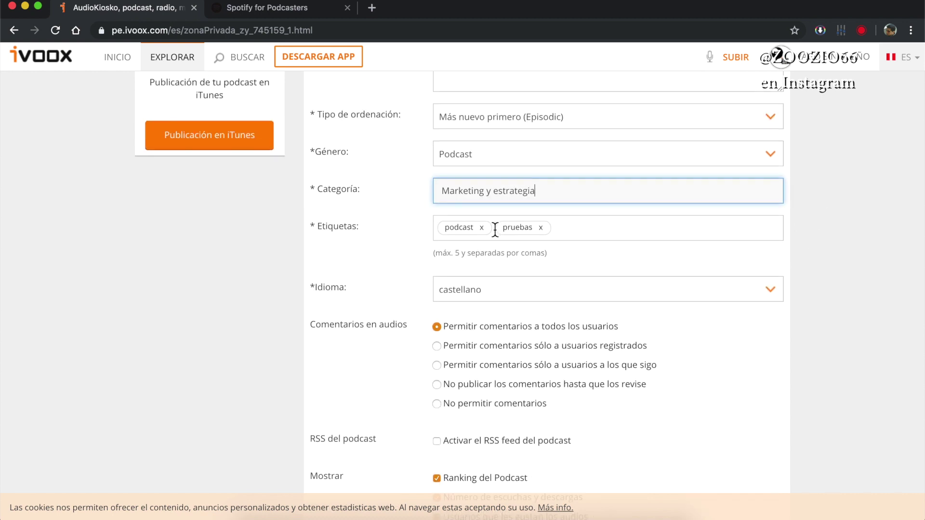
left_click(574, 225)
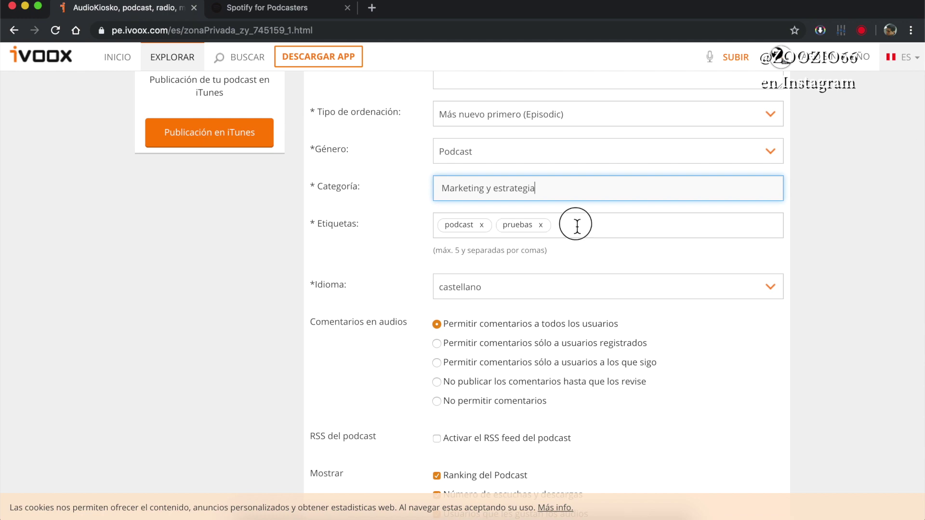
type("podcasting, peru, produccion de podcast")
scroll(479, 293, "down", 3)
scroll(475, 144, "down", 2)
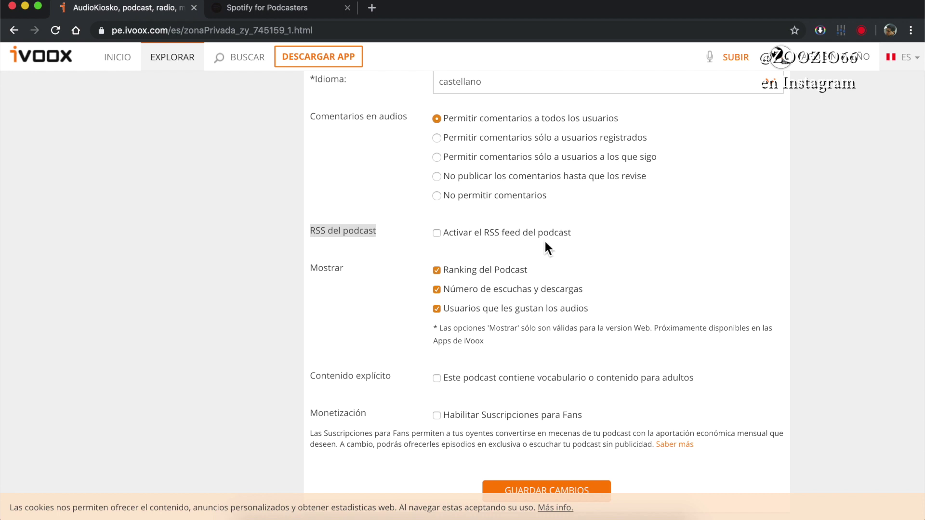
- Activate the podcast's RSS feed and enter the public contact e-mail address
left_click(396, 243)
left_click(437, 234)
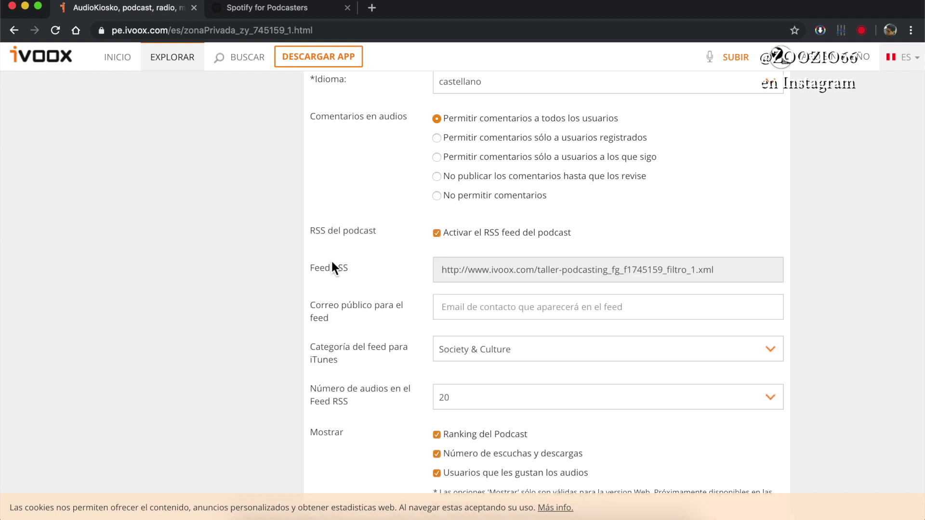
left_click(490, 275)
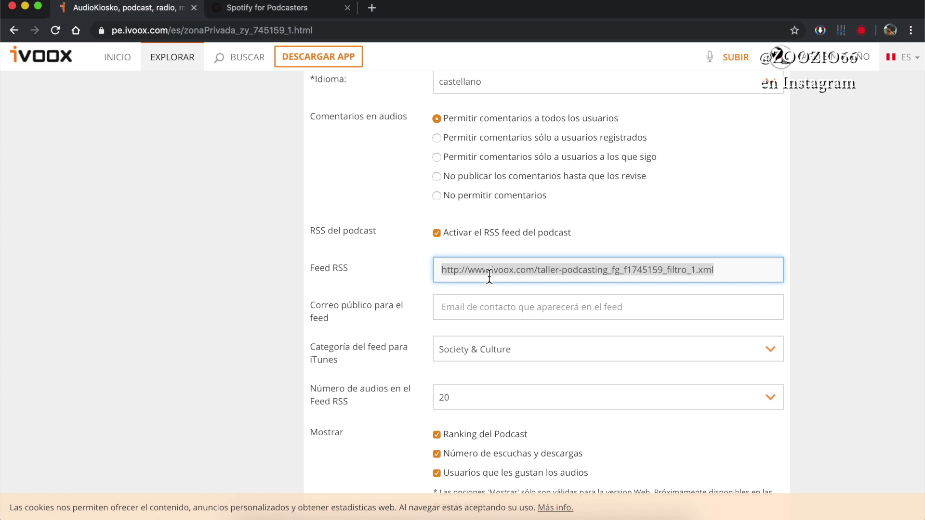
left_click(489, 275)
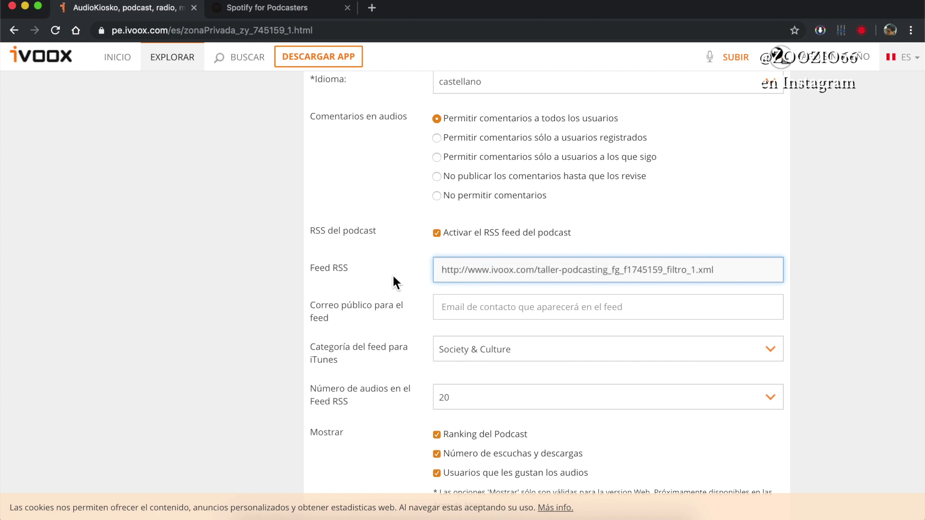
left_click(475, 314)
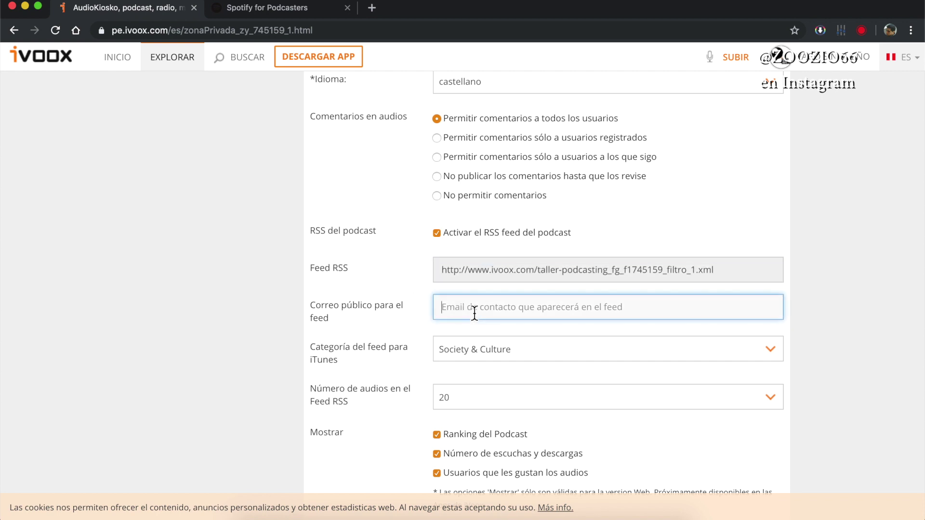
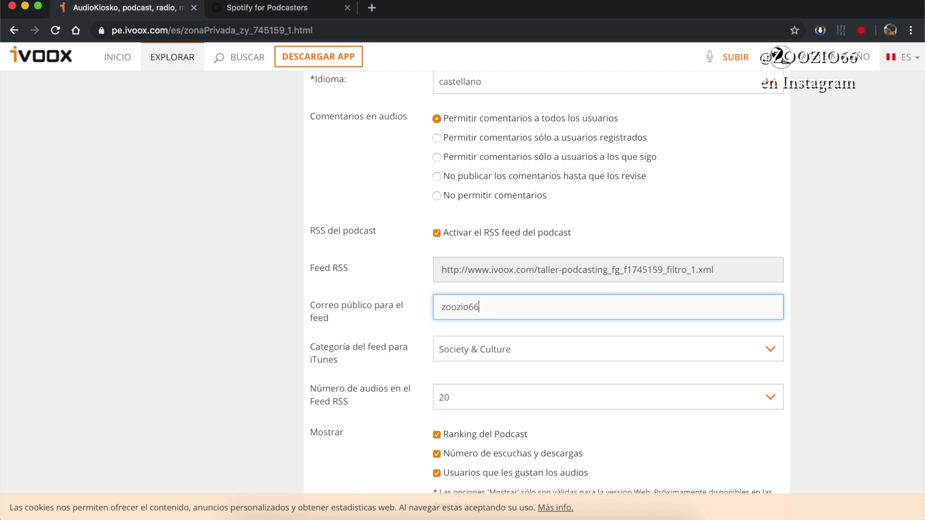
- Set the iTunes feed category to Technology
scroll(204, 307, "down", 1)
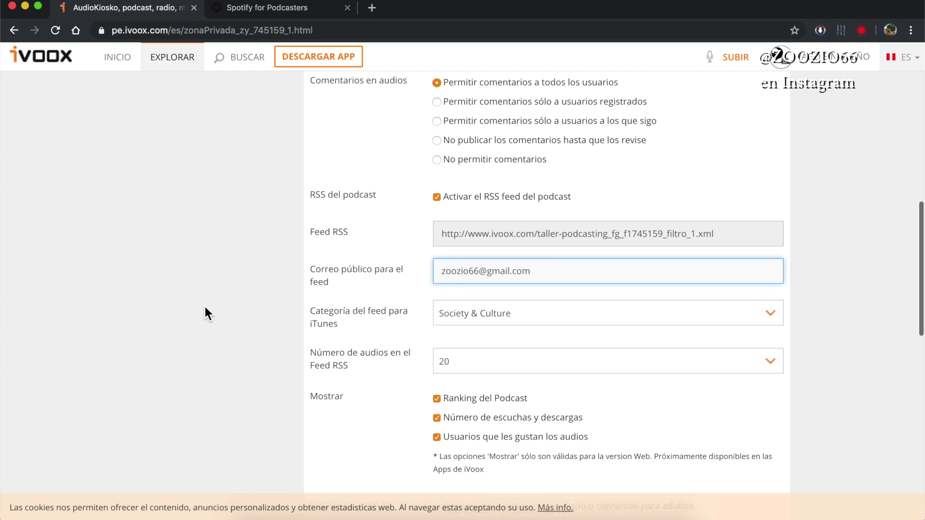
left_click(469, 313)
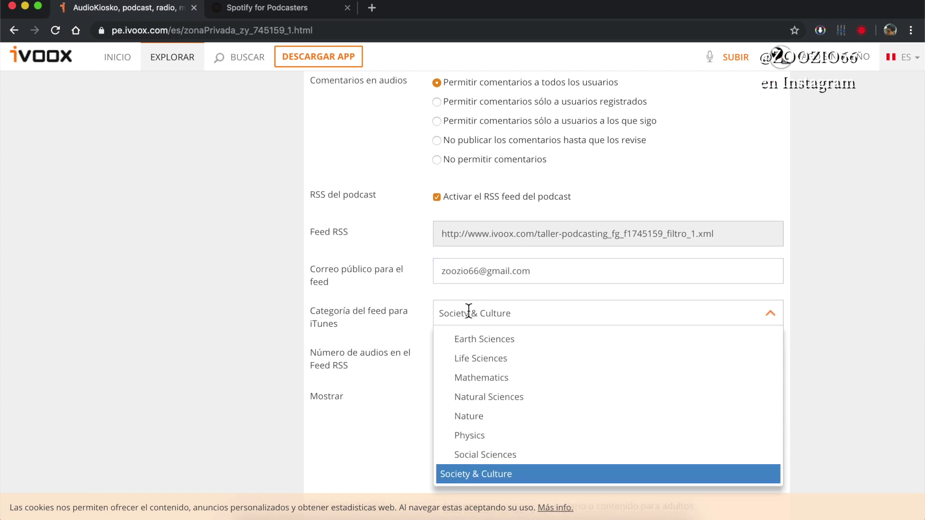
scroll(511, 390, "down", 5)
left_click(489, 345)
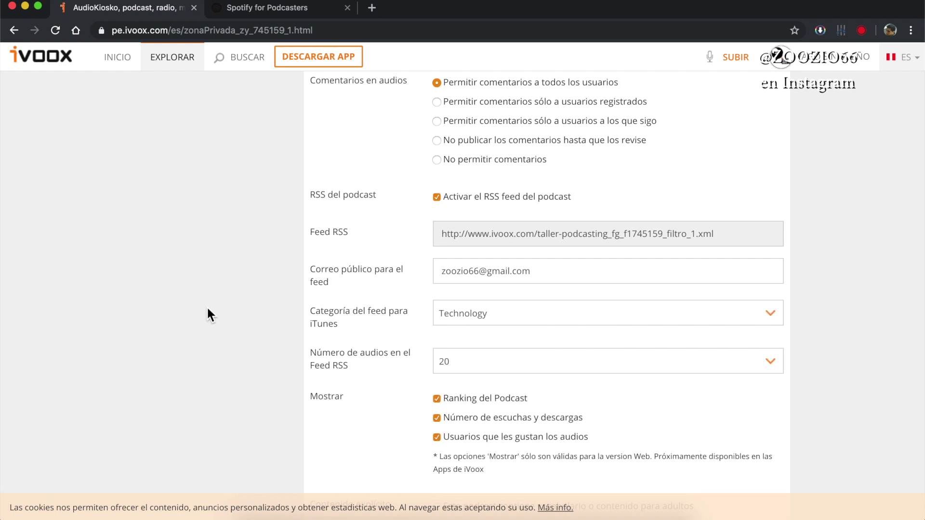
scroll(212, 312, "down", 1)
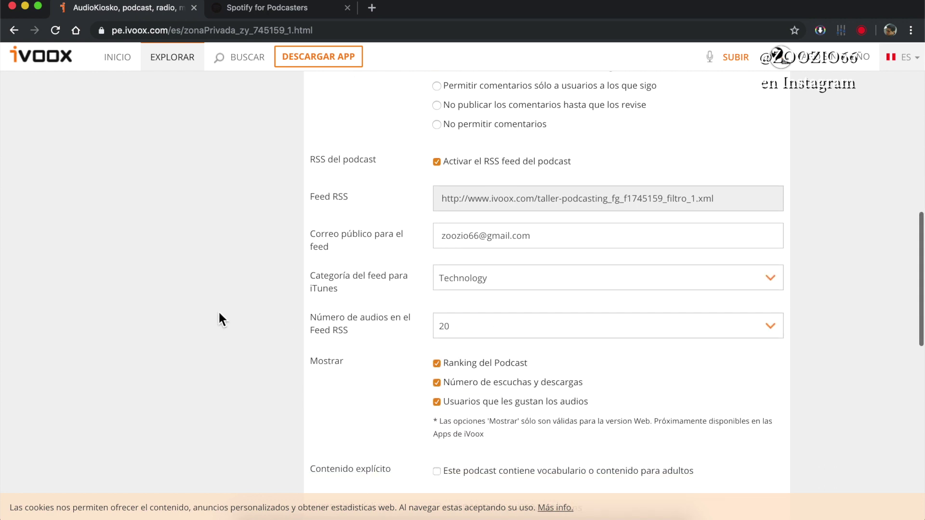
- Set Número de audios in the feed to Ilimitado
left_click(467, 318)
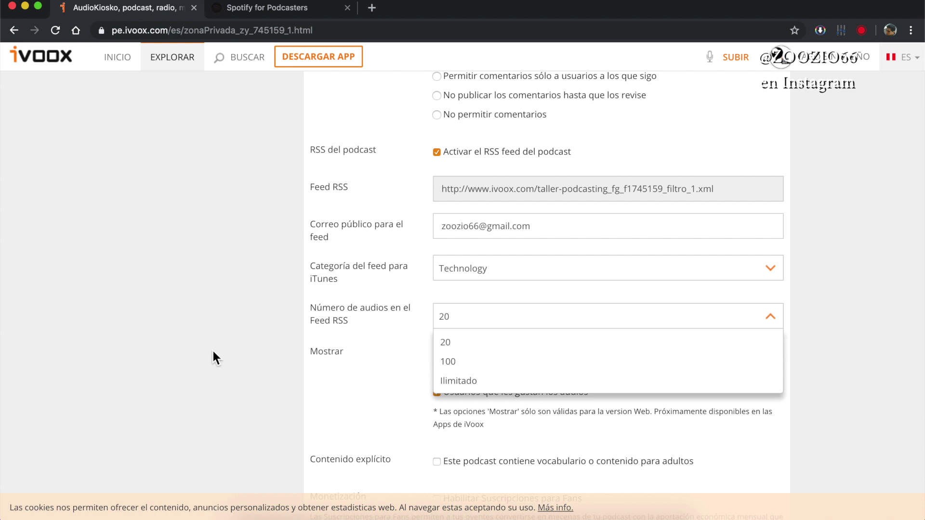
left_click(332, 347)
left_click(461, 328)
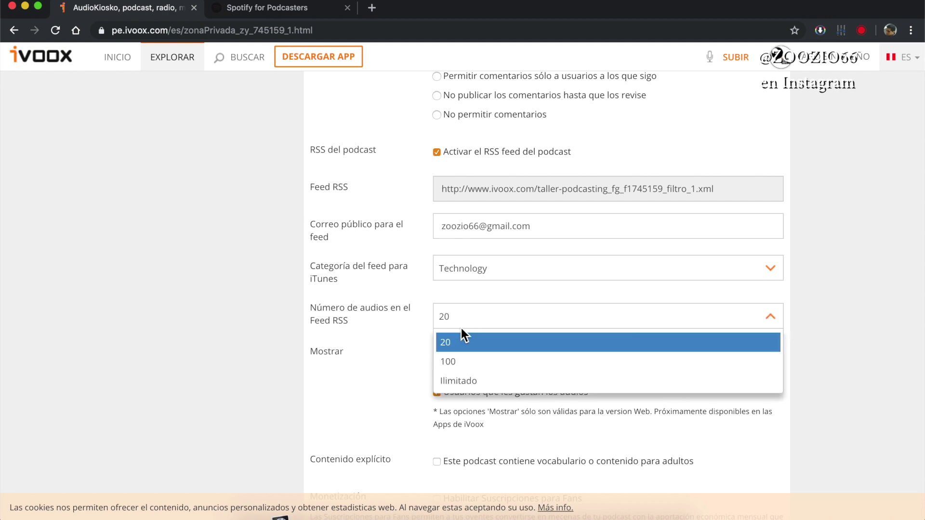
left_click(456, 380)
scroll(288, 342, "down", 2)
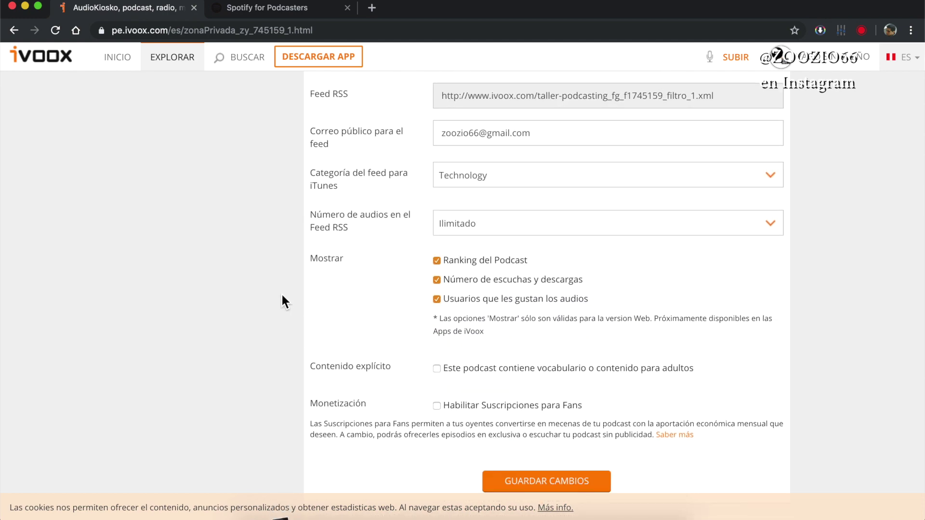
scroll(285, 299, "down", 3)
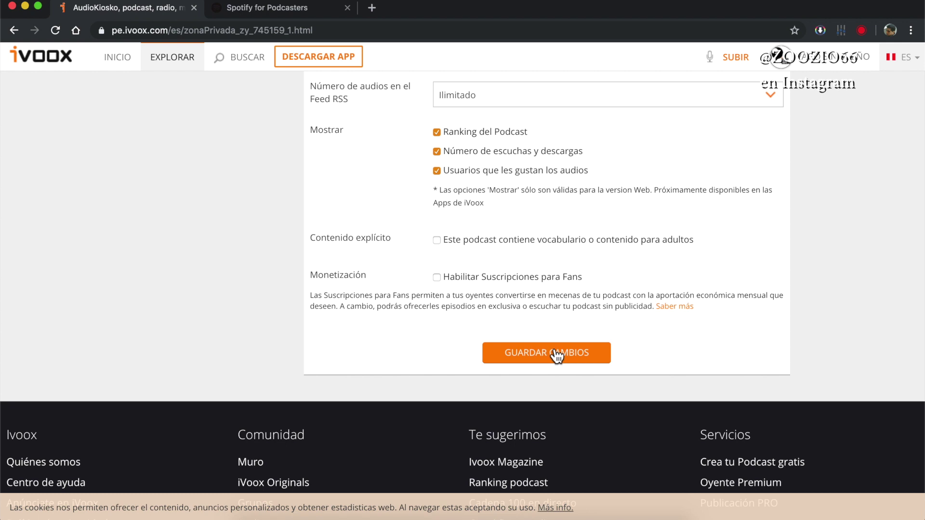
scroll(548, 357, "up", 5)
scroll(544, 359, "up", 1)
- Copy the RSS feed URL, save the iVoox settings, and switch to the Spotify for Podcasters tab
triple_click(516, 238)
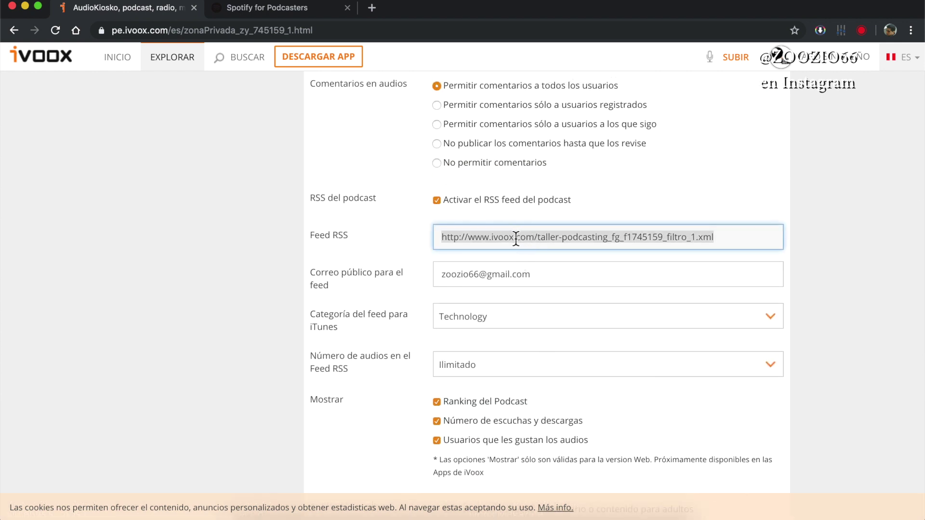
right_click(515, 238)
left_click(540, 260)
scroll(538, 351, "down", 6)
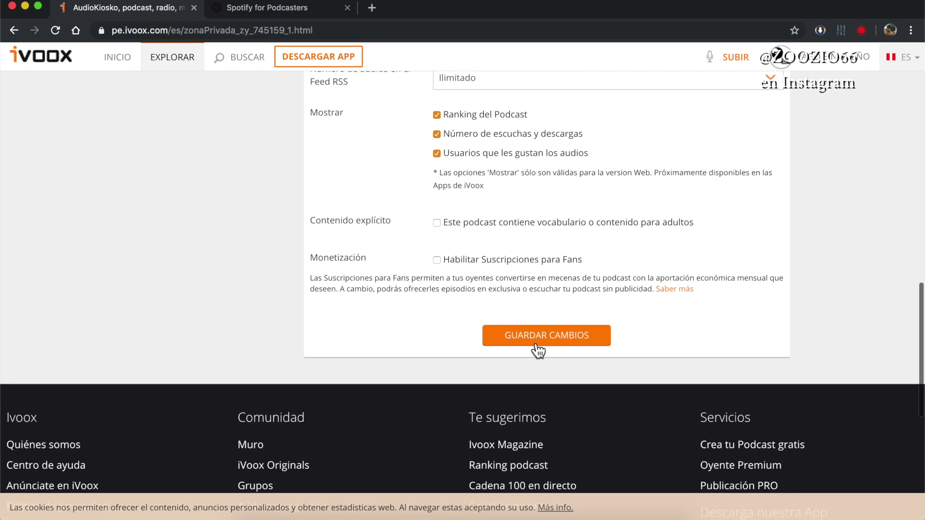
left_click(537, 351)
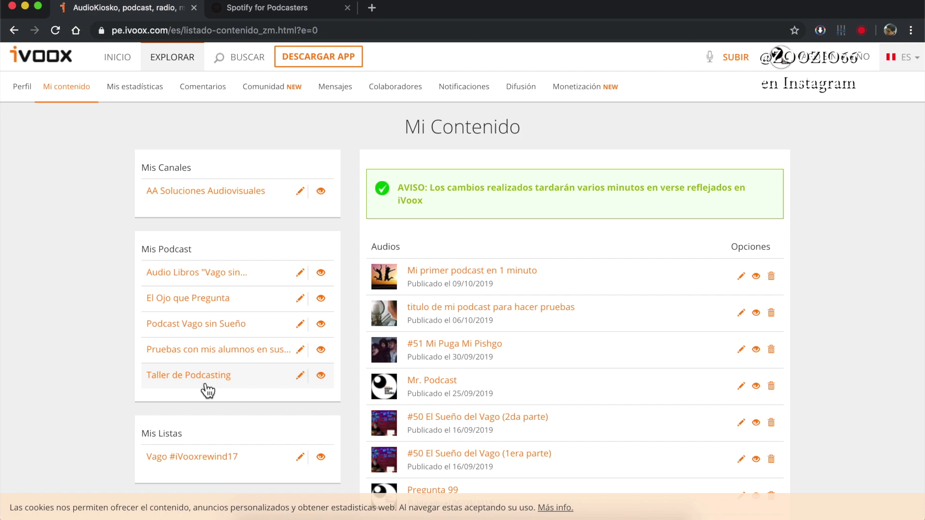
left_click(268, 10)
left_click(145, 33)
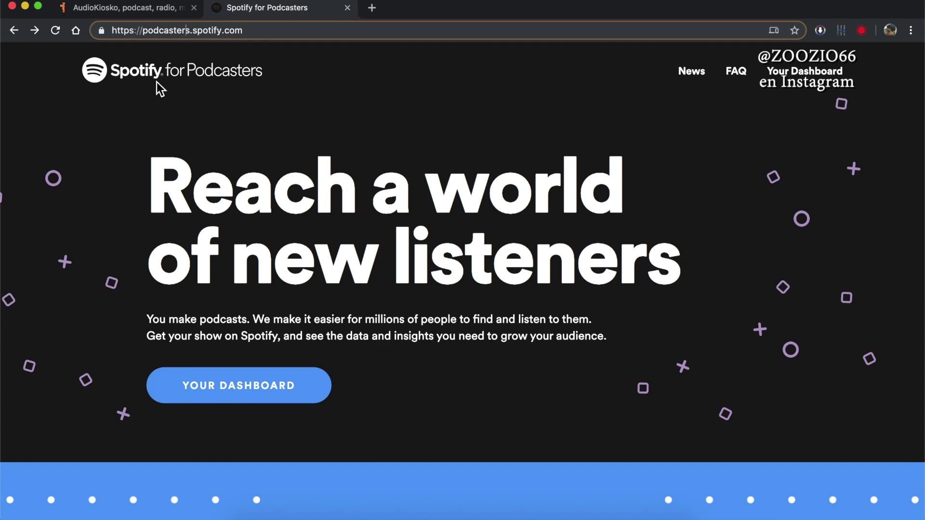
- On podcasters.spotify.com, go to Your Dashboard to reach the Add your podcast page
double_click(160, 34)
left_click(160, 34)
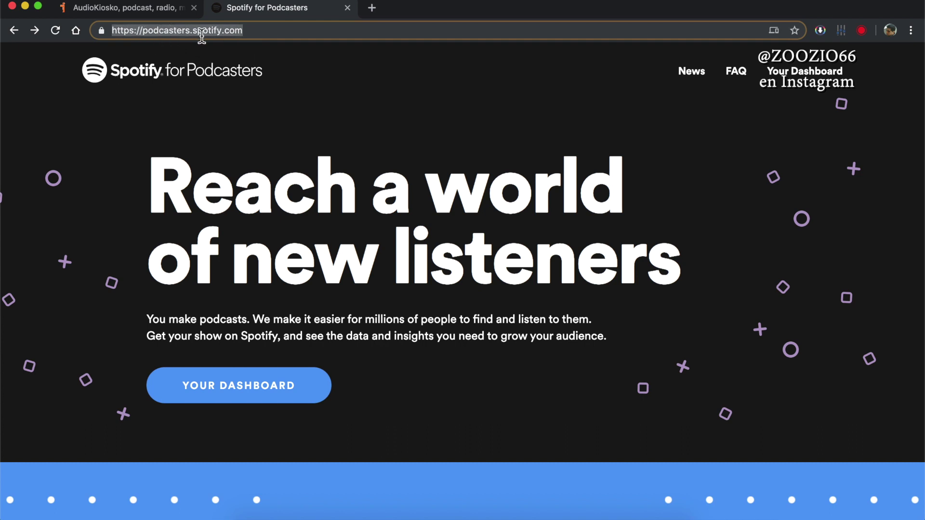
left_click(105, 146)
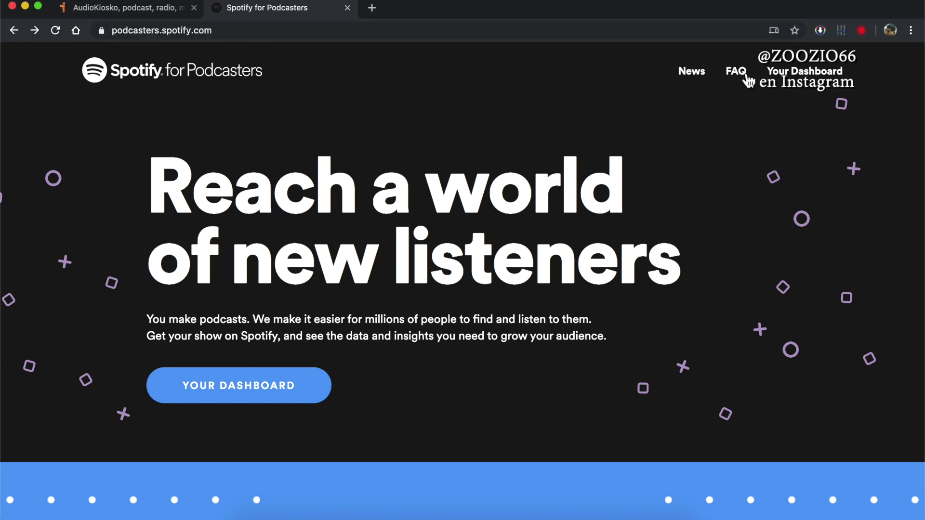
scroll(530, 316, "down", 3)
scroll(243, 315, "down", 5)
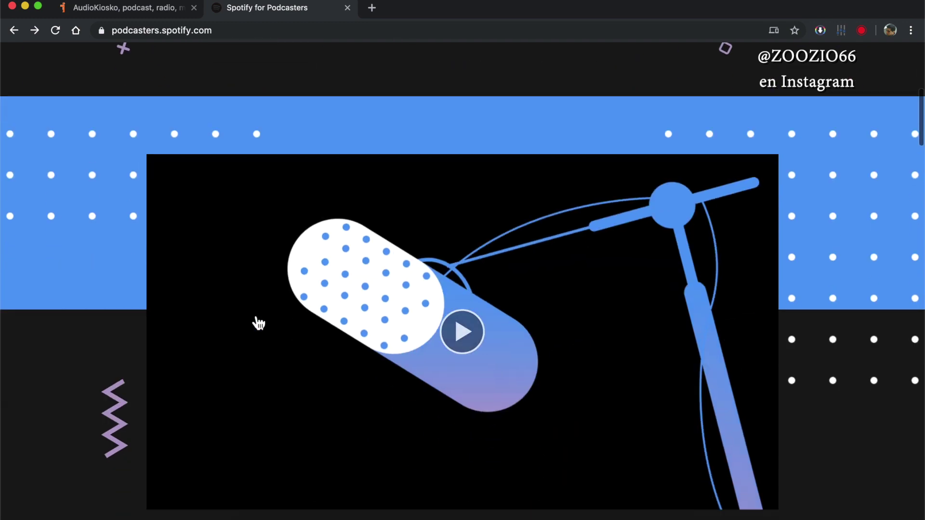
scroll(253, 323, "up", 6)
scroll(261, 352, "up", 2)
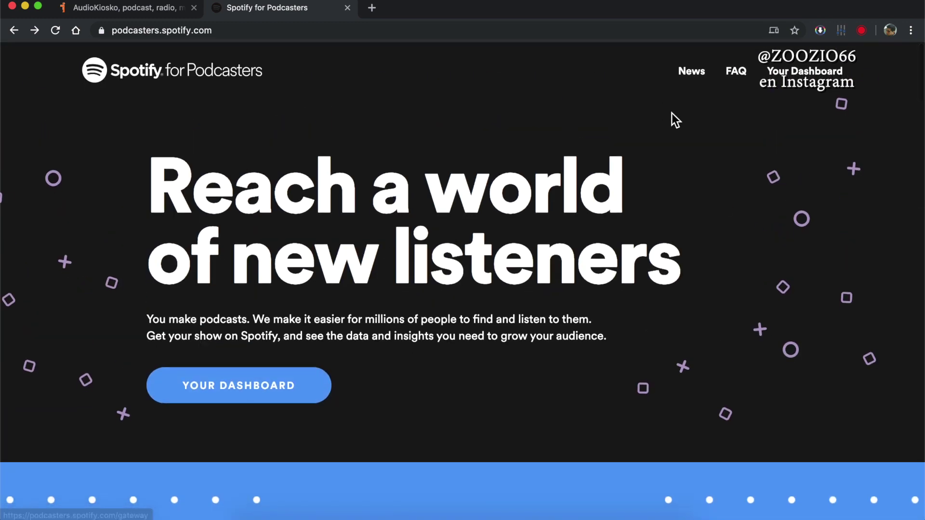
left_click(813, 76)
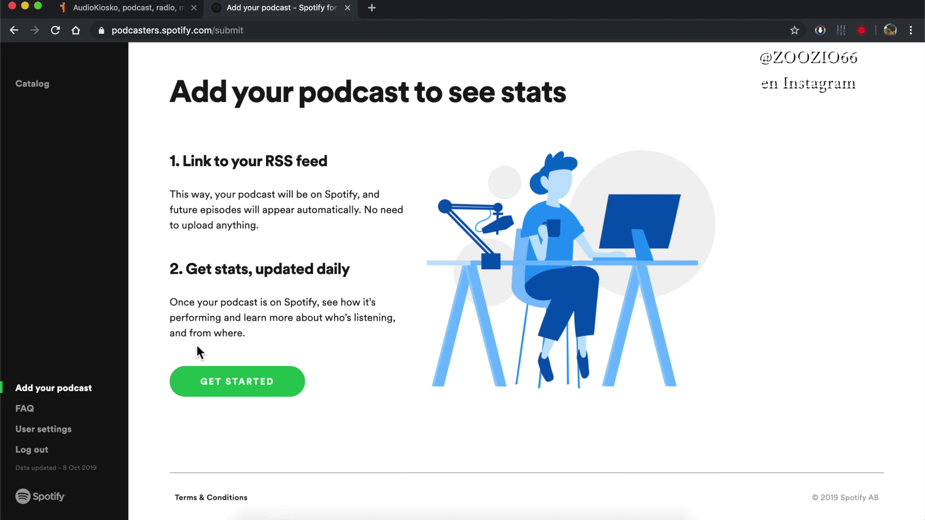
- Start a new podcast, paste the iVoox RSS feed URL into the feed field, and continue
left_click(172, 9)
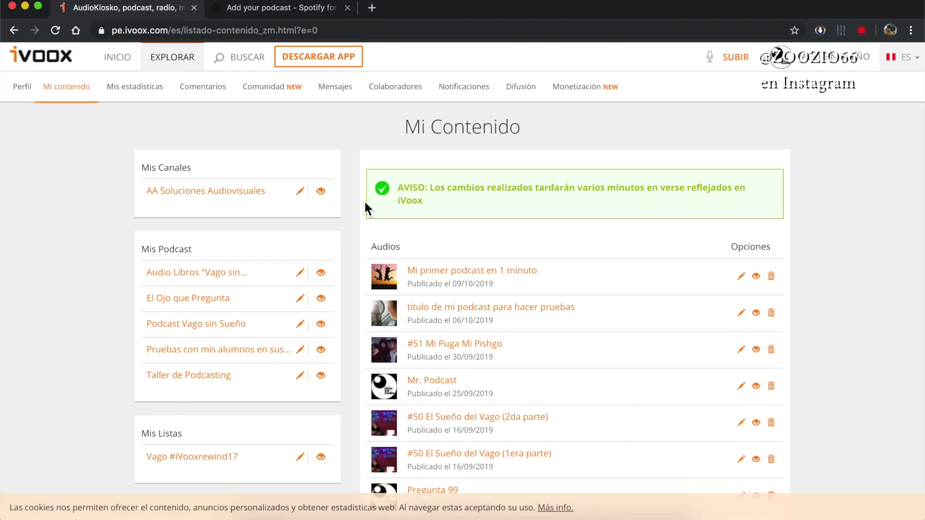
left_click(281, 8)
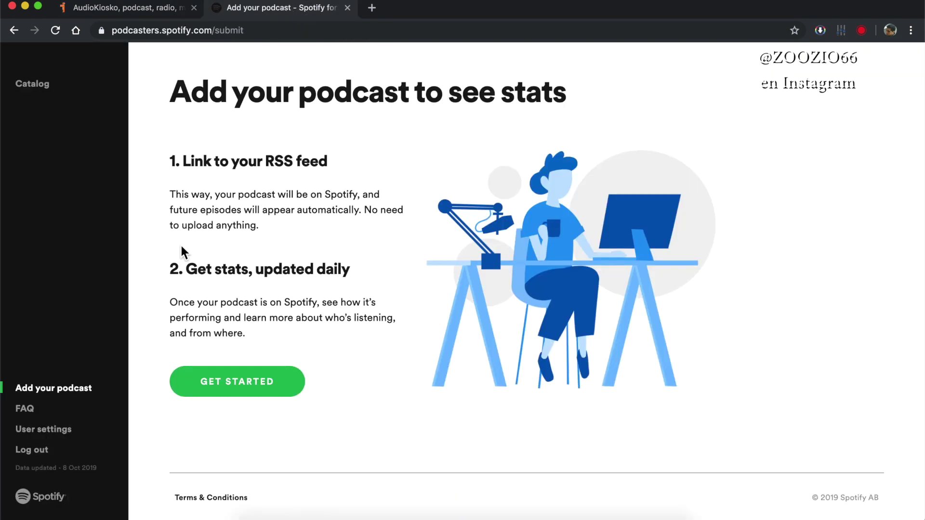
left_click(243, 385)
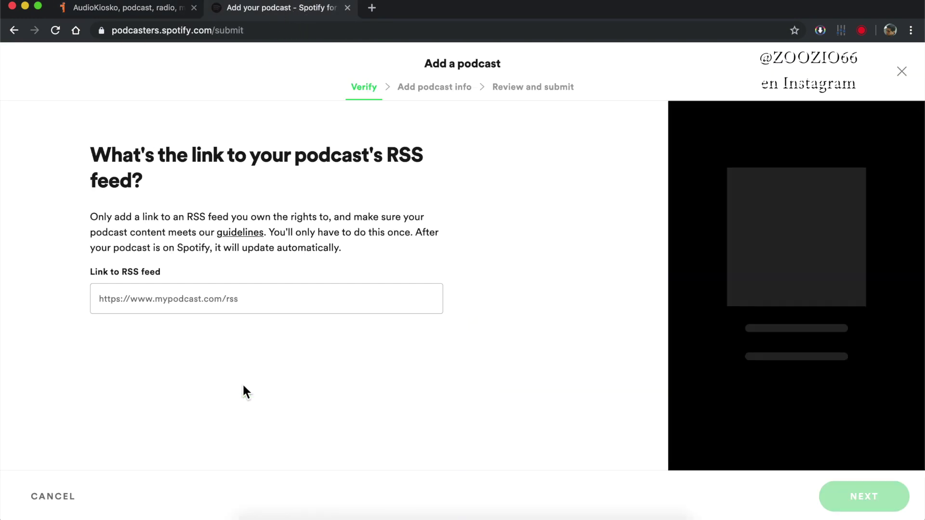
left_click(180, 301)
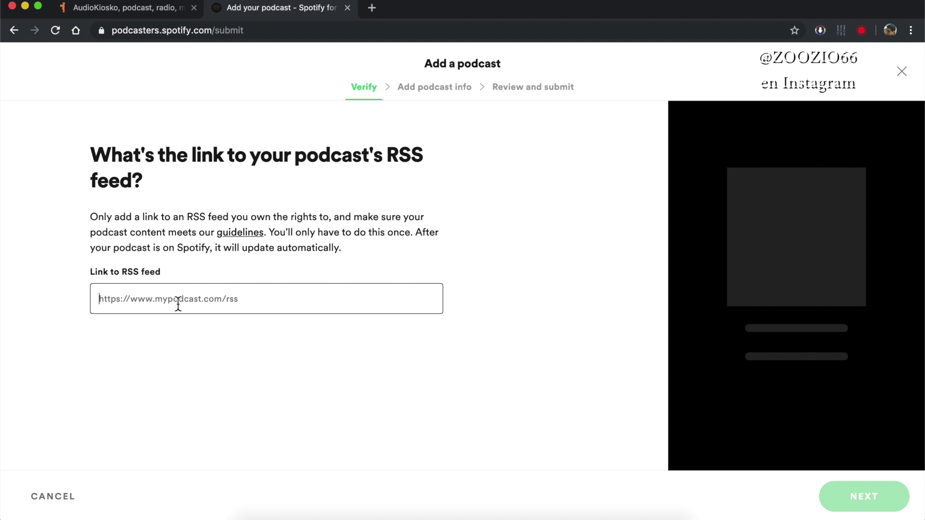
right_click(177, 304)
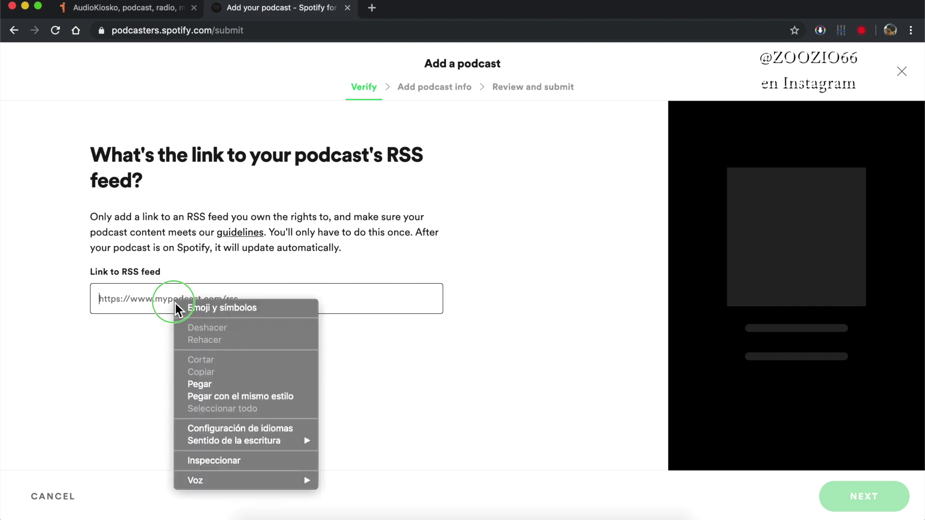
left_click(210, 383)
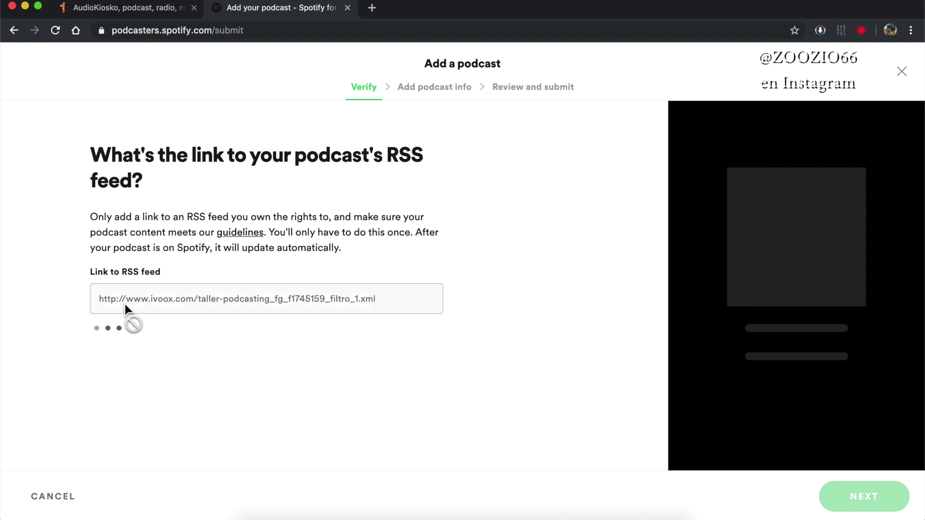
left_click(863, 498)
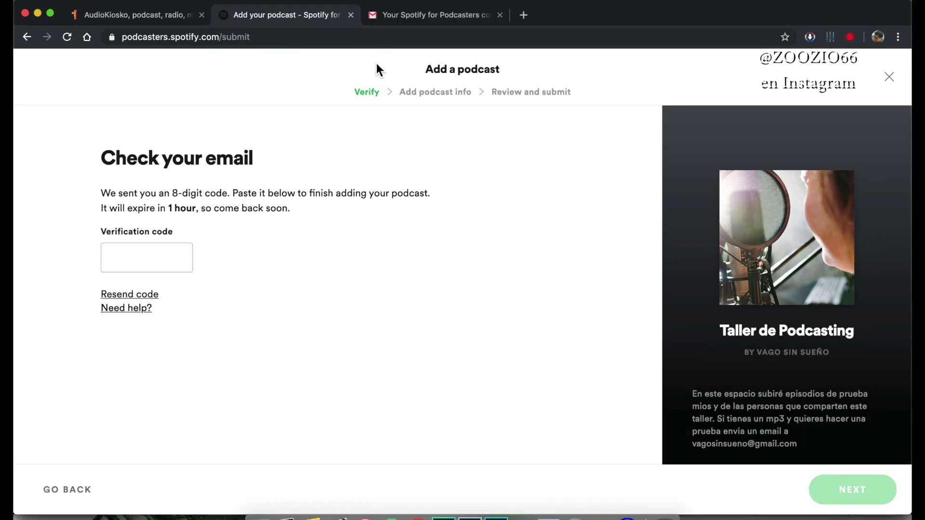
- Copy the 8-digit code from the Gmail message into Verification code and continue
left_click(416, 20)
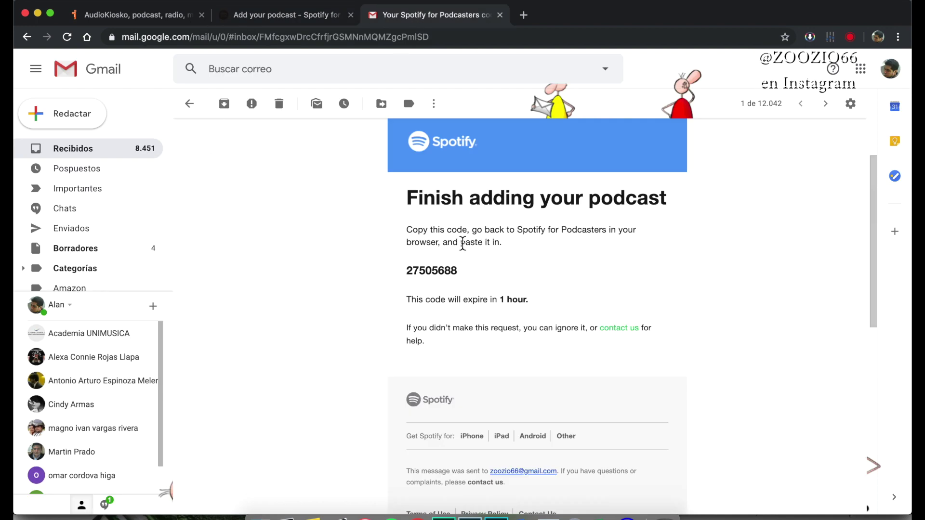
double_click(425, 275)
key("super+c")
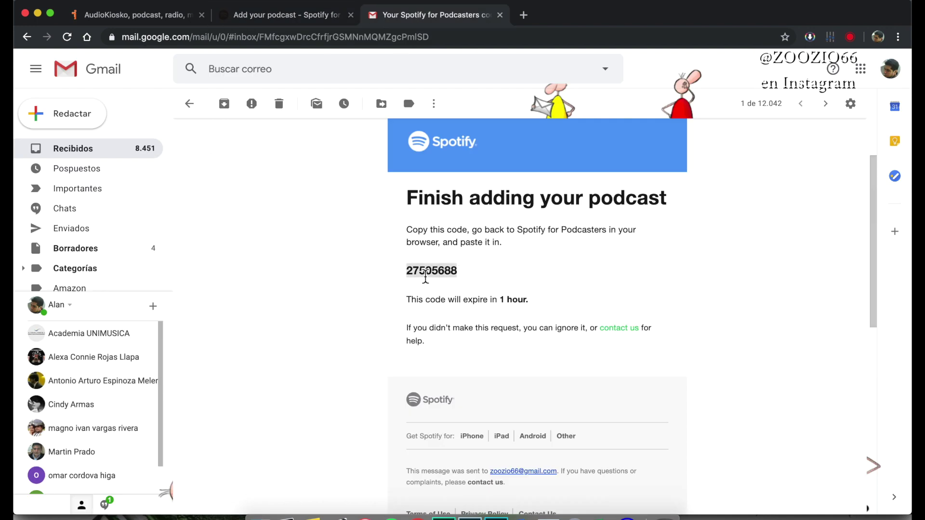
left_click(286, 19)
left_click(159, 262)
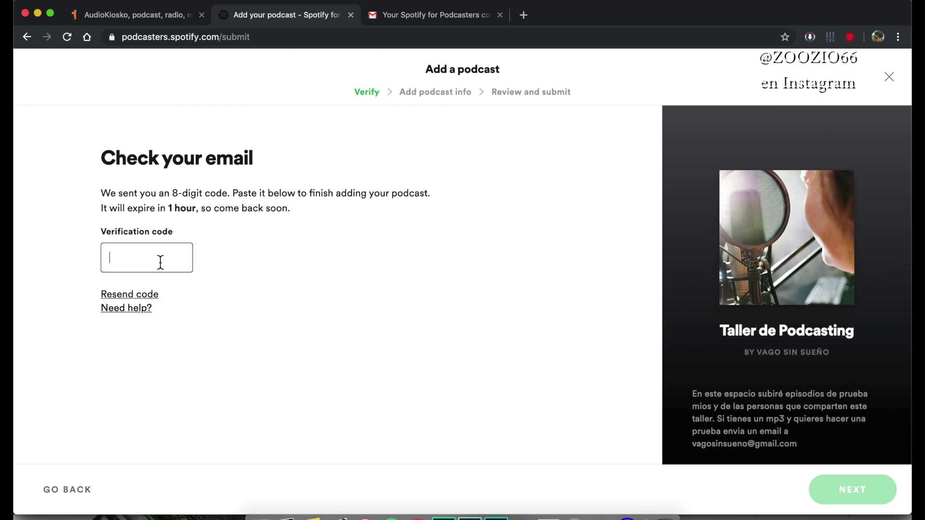
key("super+v")
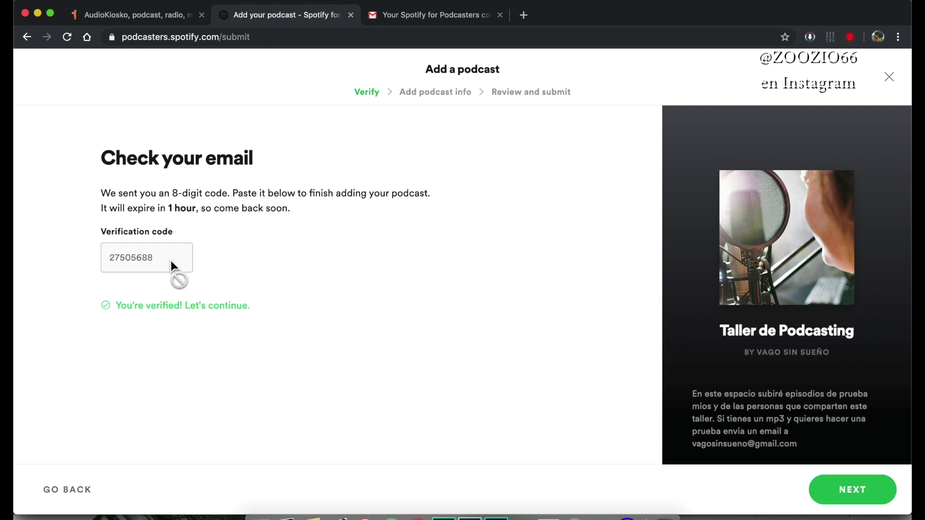
left_click(860, 490)
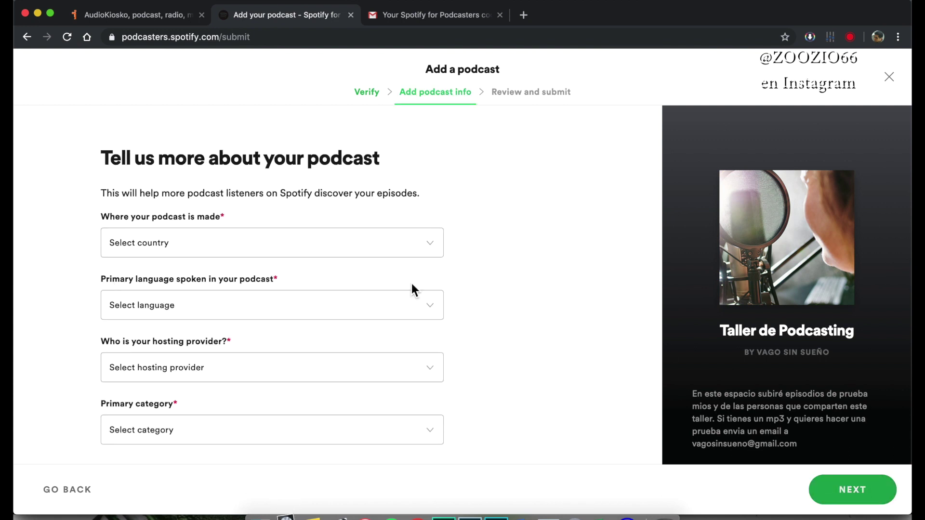
- Set the podcast's country to Peru and its primary language to Spanish
left_click(195, 245)
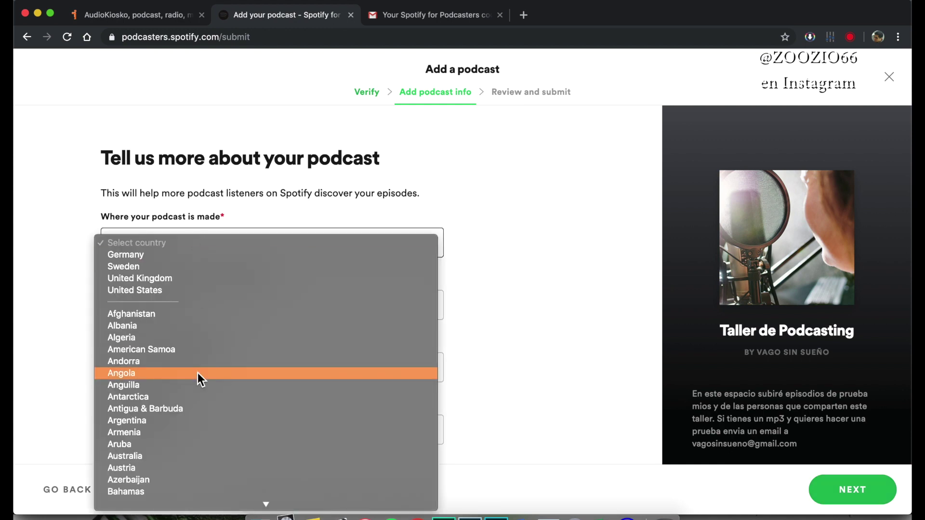
type("pe")
left_click(140, 491)
left_click(161, 340)
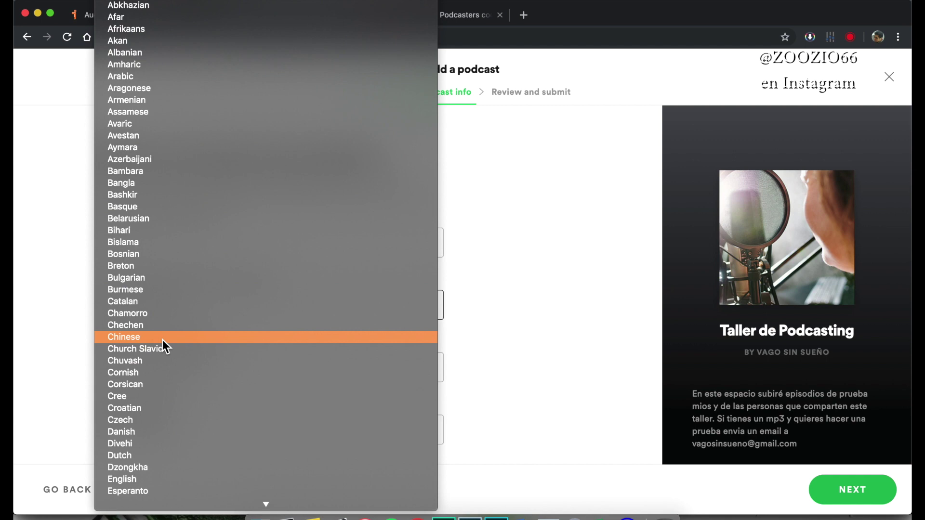
type("spa")
left_click(201, 221)
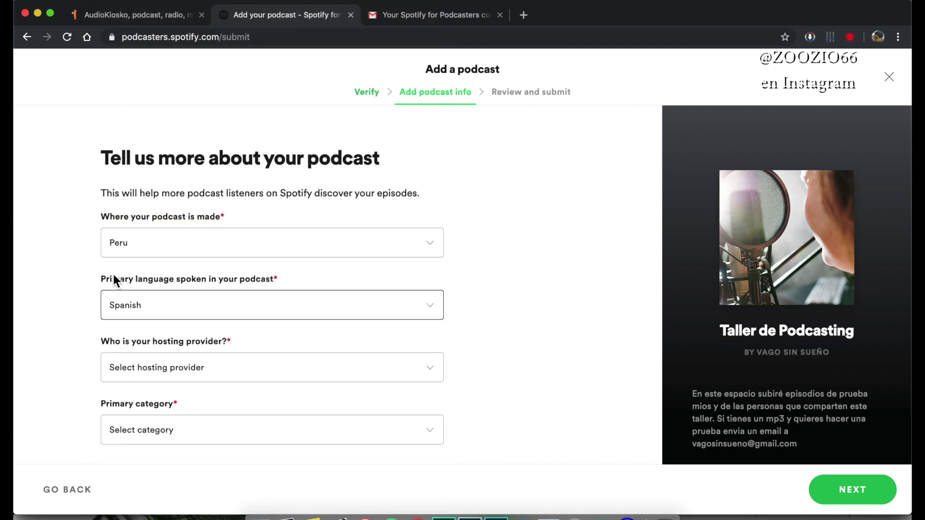
scroll(99, 275, "down", 1)
- Choose iVoox as the hosting provider
left_click(167, 352)
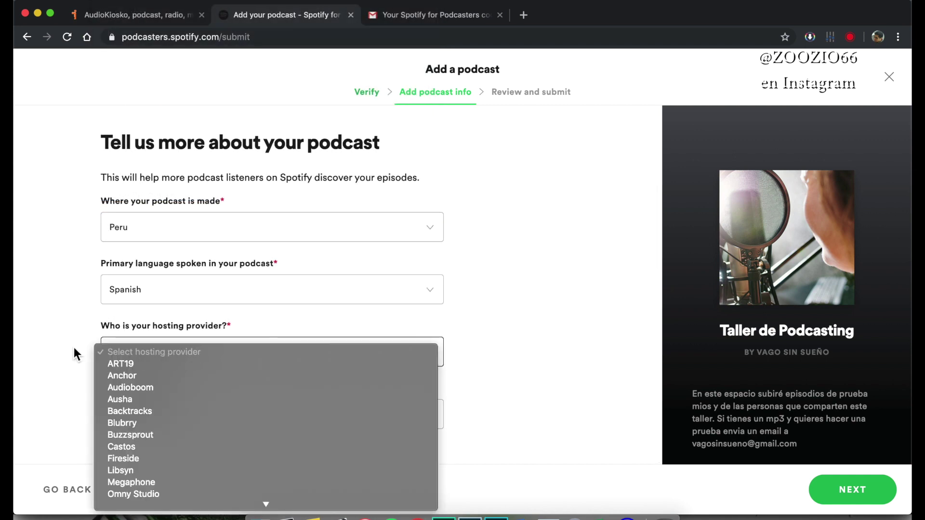
scroll(158, 455, "down", 5)
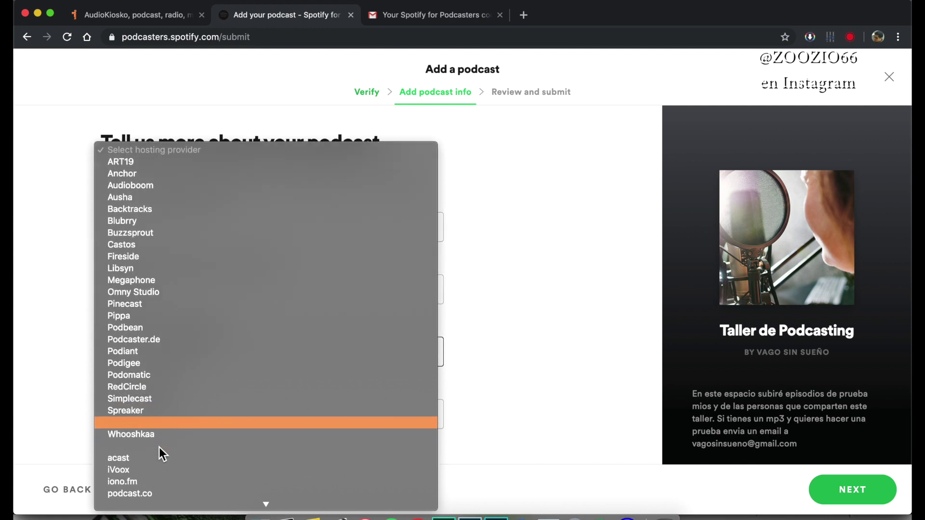
scroll(159, 447, "down", 1)
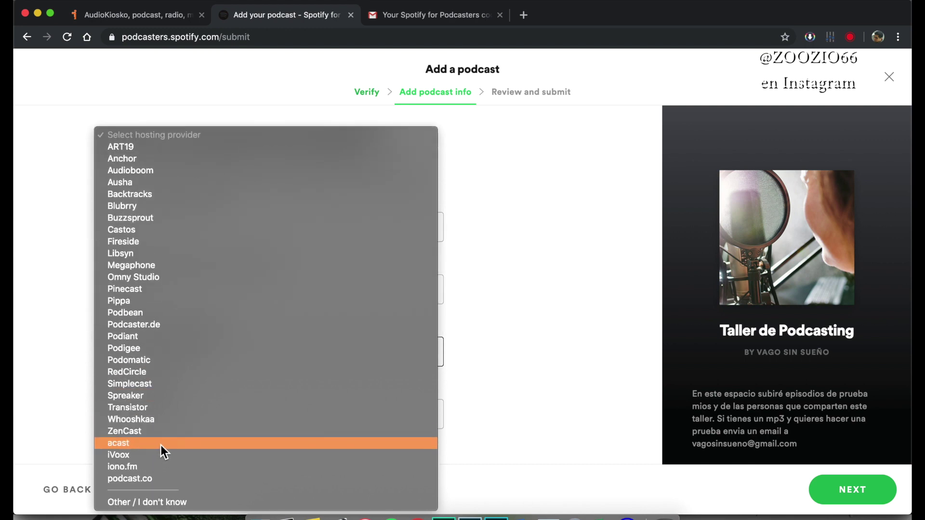
left_click(128, 456)
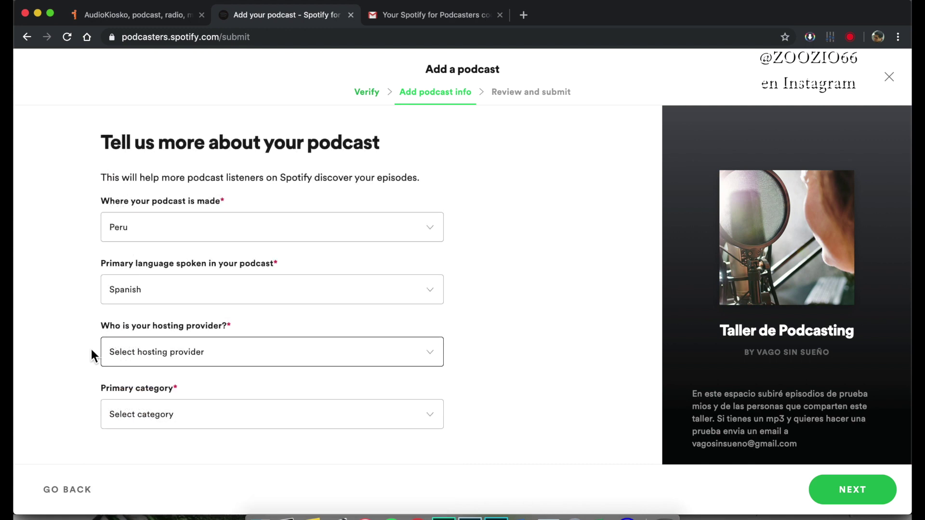
- Set Business & Technology as the primary category with three sub-categories
left_click(270, 412)
scroll(318, 296, "down", 5)
left_click(153, 252)
left_click(275, 324)
left_click(380, 325)
- Add Arts & Entertainment and Educational as additional categories, each with sub-categories
left_click(169, 407)
left_click(128, 376)
left_click(233, 376)
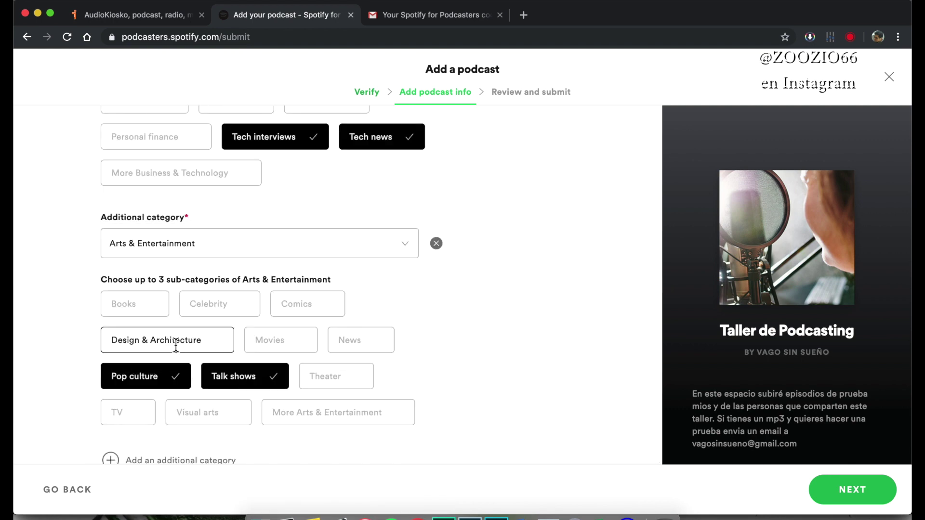
left_click(337, 343)
left_click(187, 437)
left_click(145, 418)
left_click(310, 333)
left_click(128, 405)
left_click(320, 405)
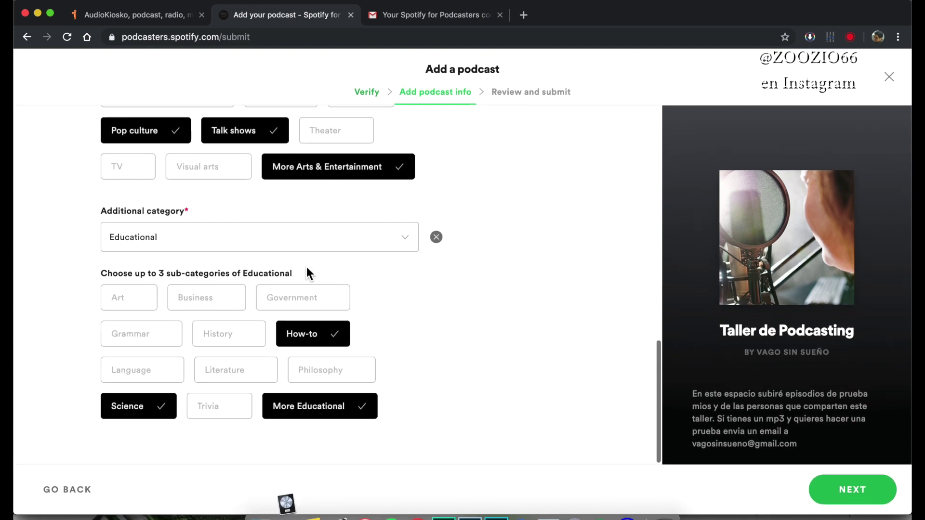
- Review the podcast details and submit the podcast to Spotify
scroll(306, 264, "up", 5)
scroll(299, 255, "down", 5)
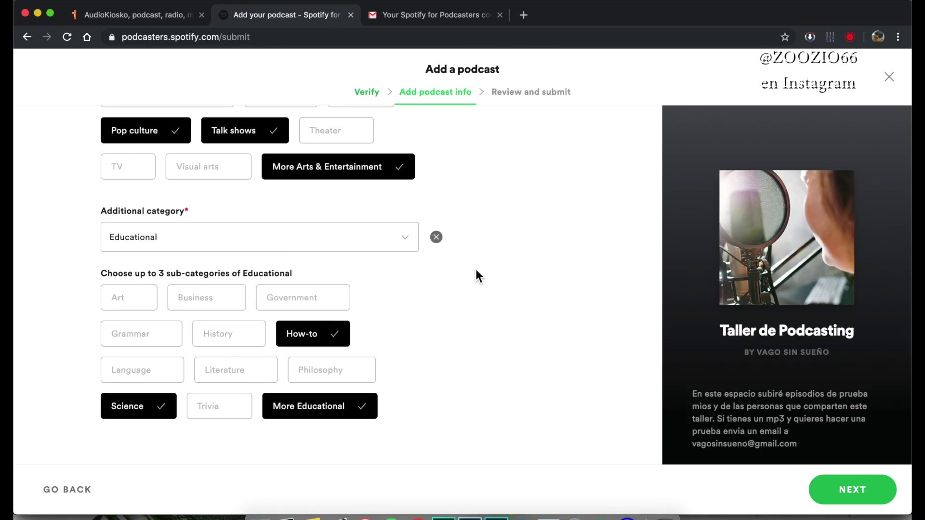
scroll(415, 282, "up", 10)
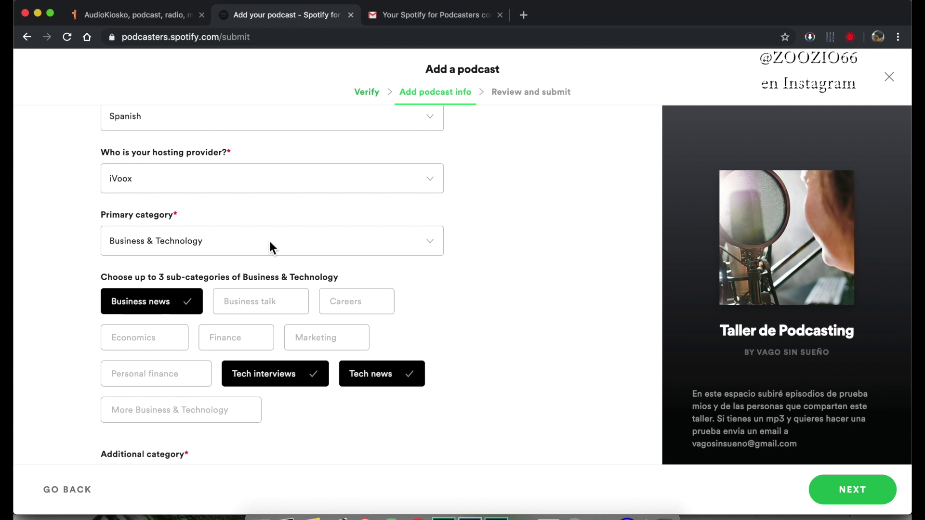
scroll(239, 233, "up", 4)
scroll(295, 259, "down", 5)
scroll(354, 284, "down", 8)
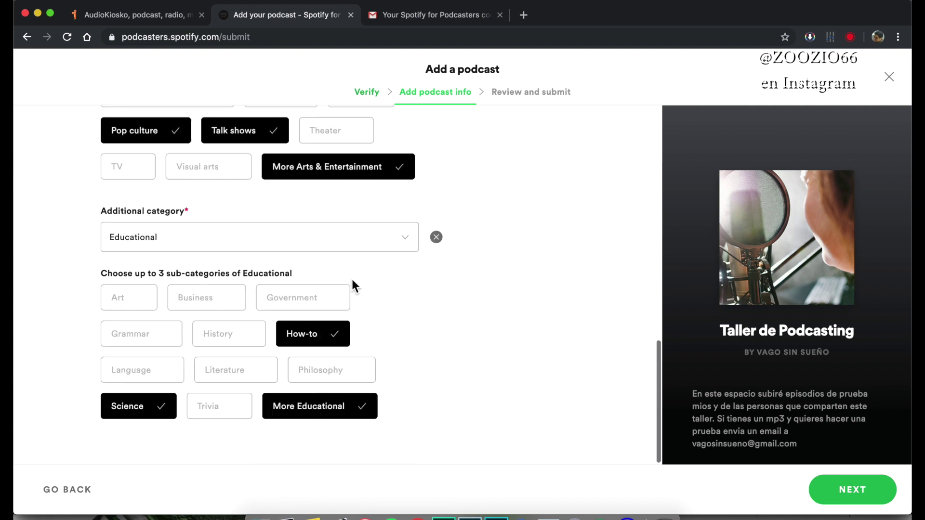
left_click(864, 492)
scroll(88, 251, "down", 3)
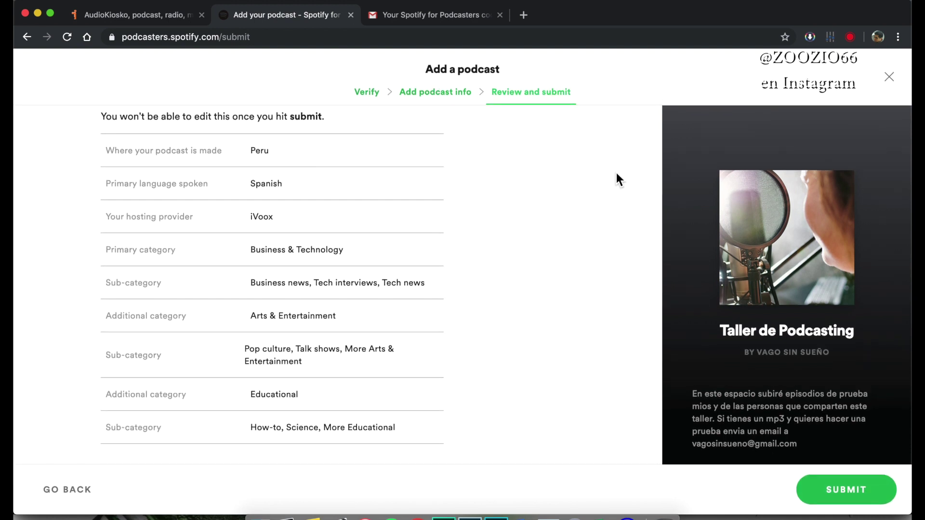
left_click(848, 490)
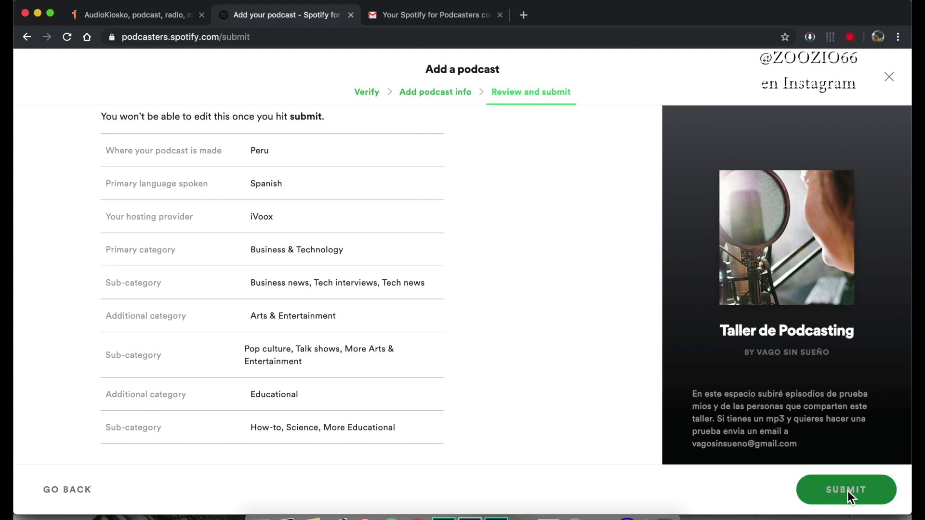